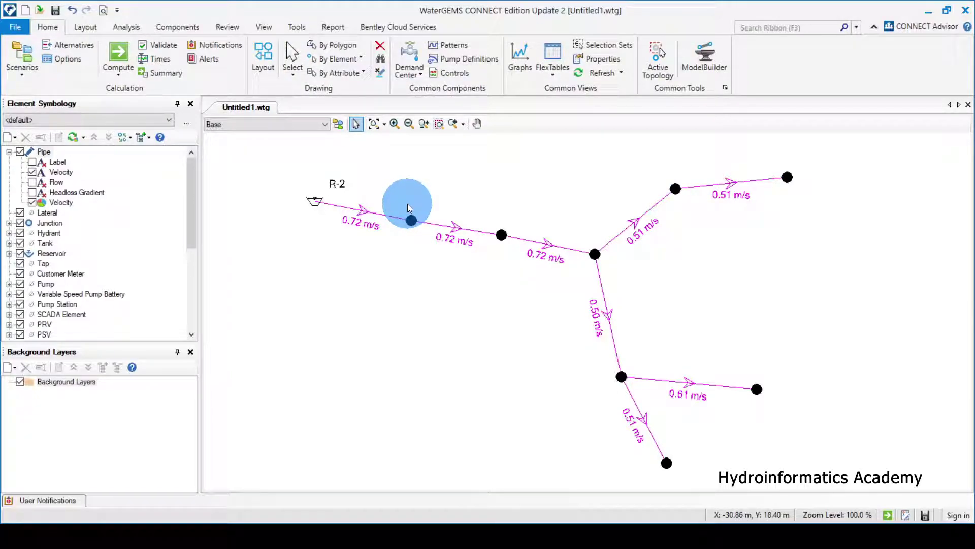
click(338, 27)
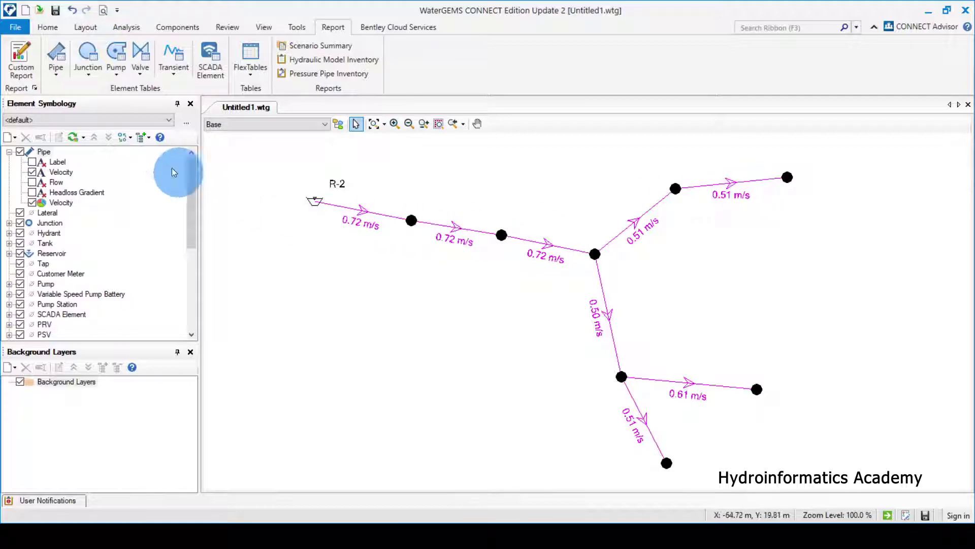
- Open the pipe results FlexTable and maximize it to full screen
click(55, 53)
drag(380, 87, 503, 88)
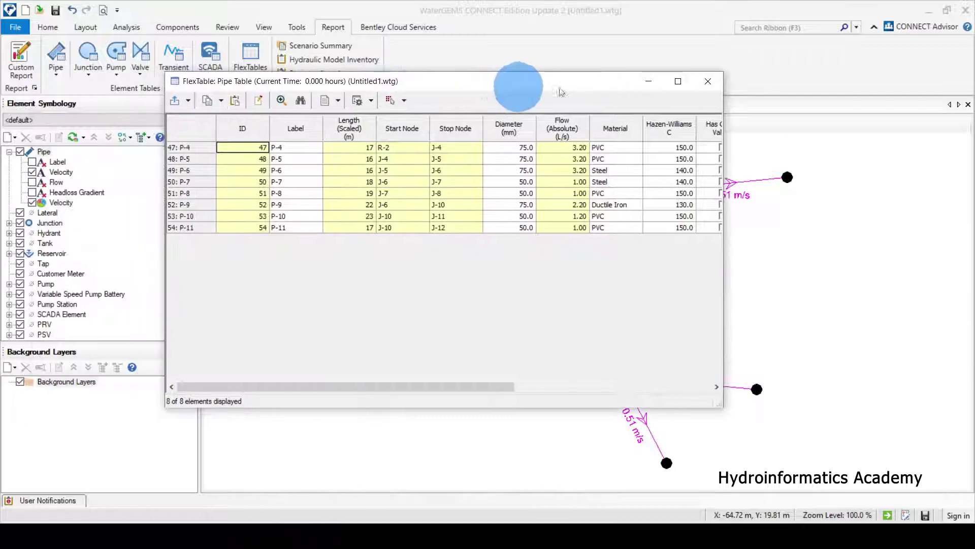
click(675, 80)
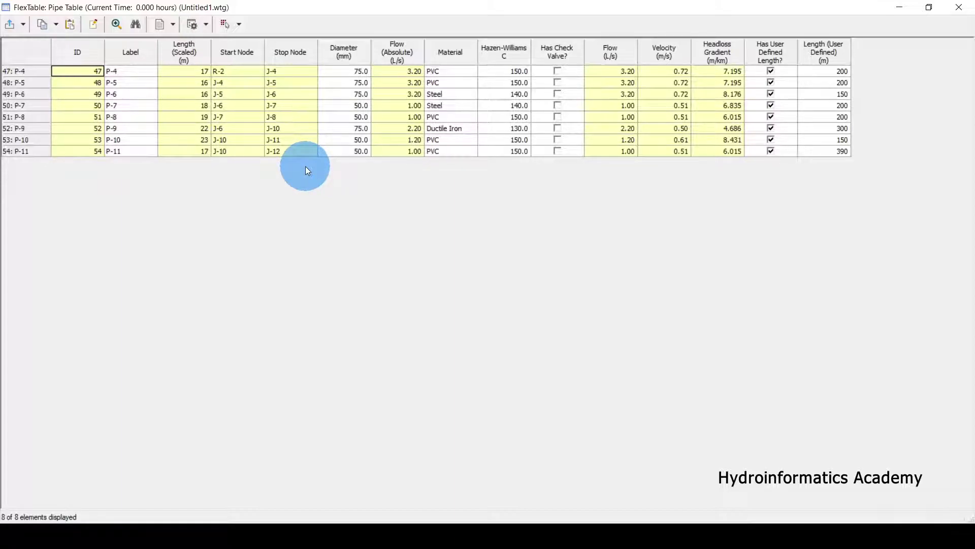
- Select all eight pipe rows and copy them with column headers
click(17, 50)
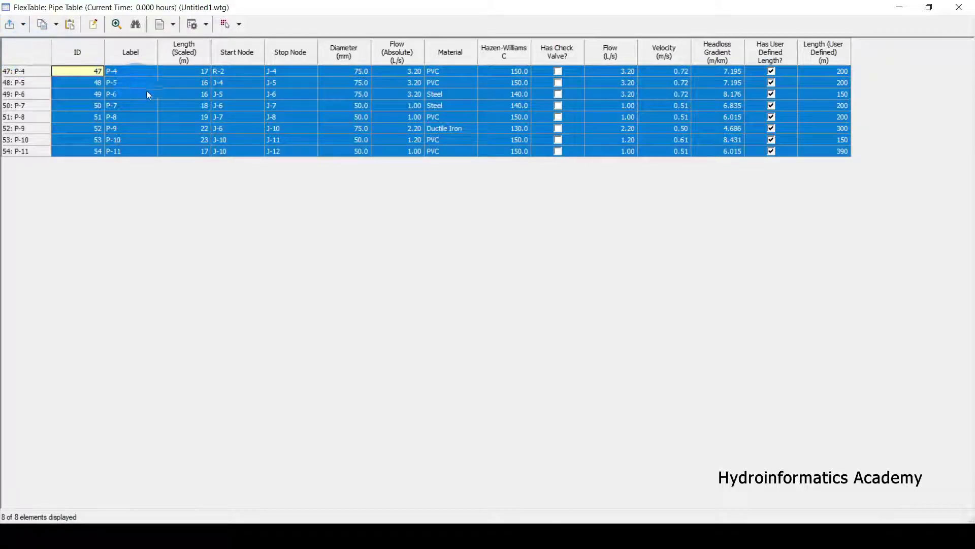
click(56, 25)
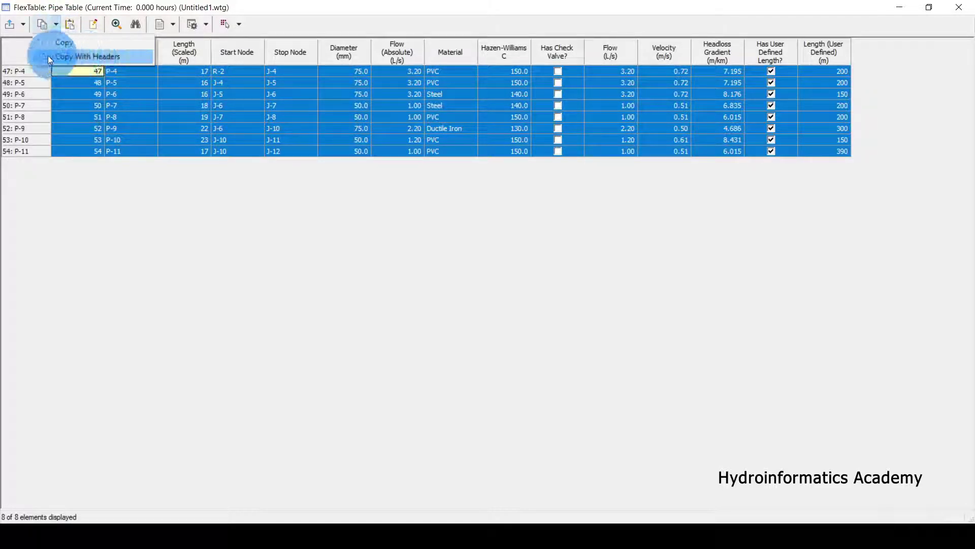
click(79, 57)
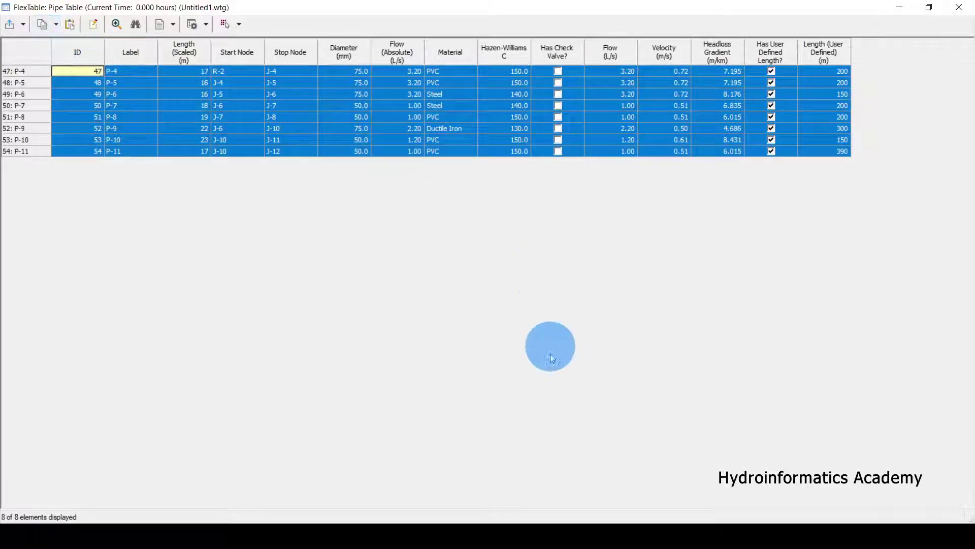
- Paste the pipe table with headers into Sheet1 at B3, then return to WaterGEMS
key(alt+Tab)
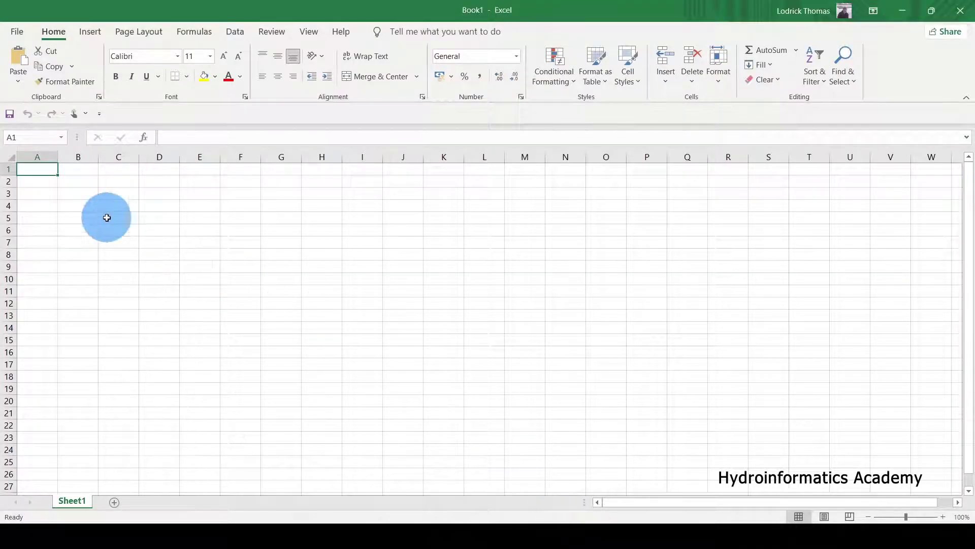
right_click(83, 193)
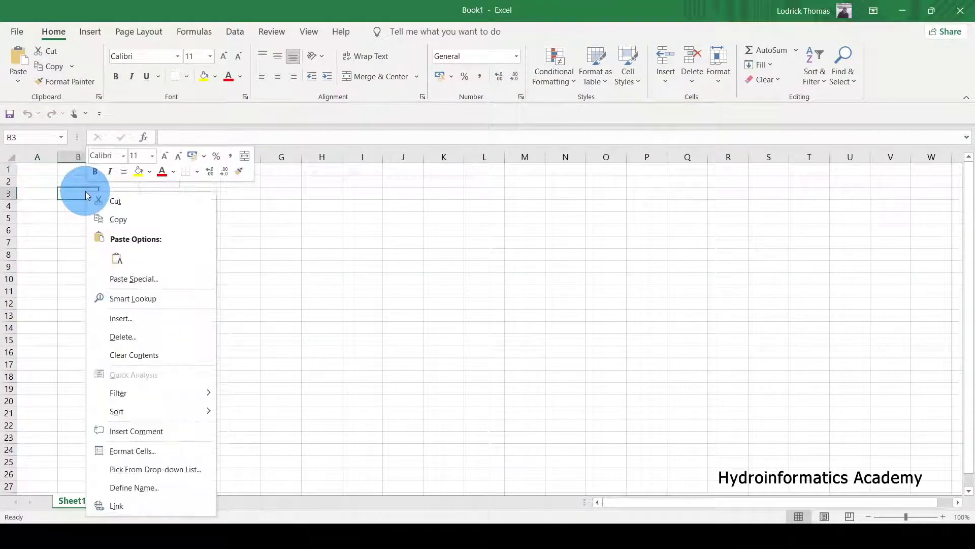
click(117, 259)
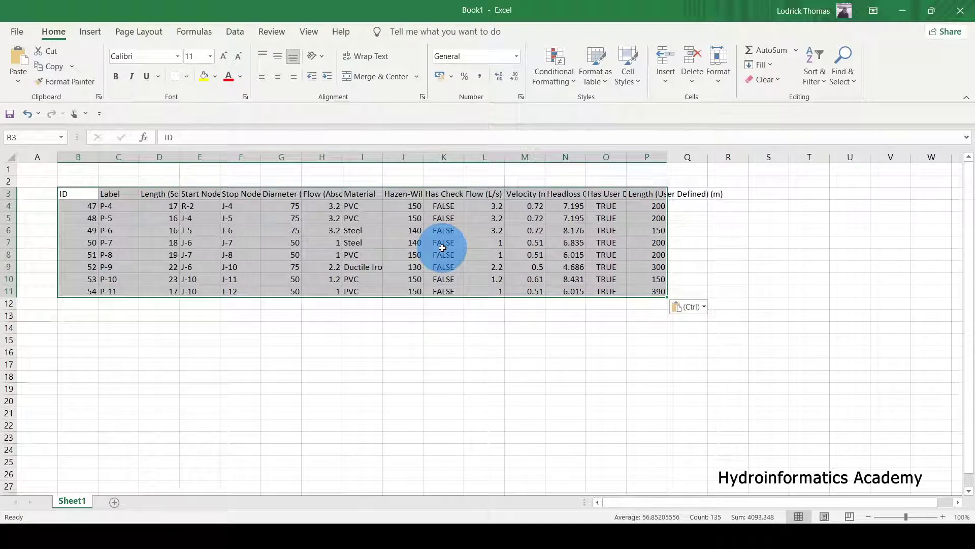
click(502, 533)
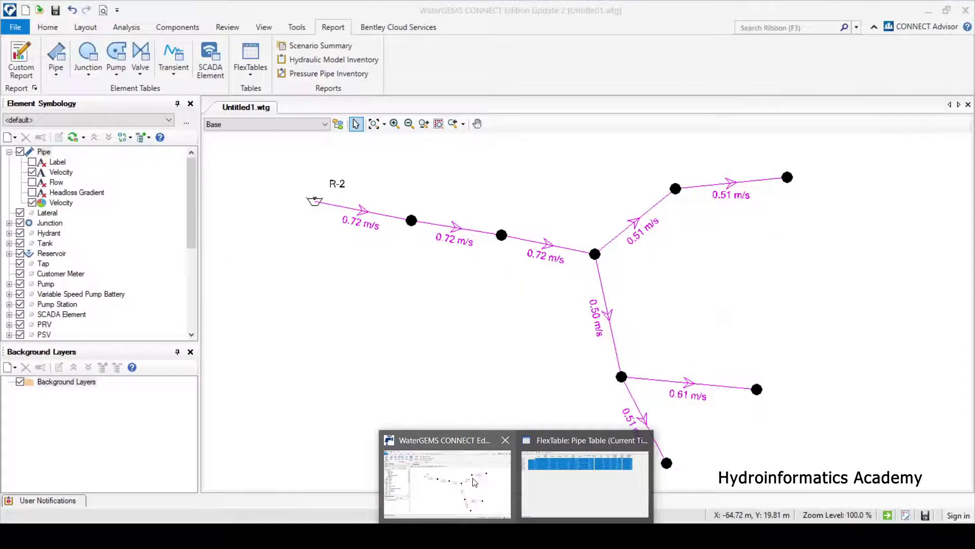
- Close the pipe table and open the Junction FlexTable, maximized
click(580, 476)
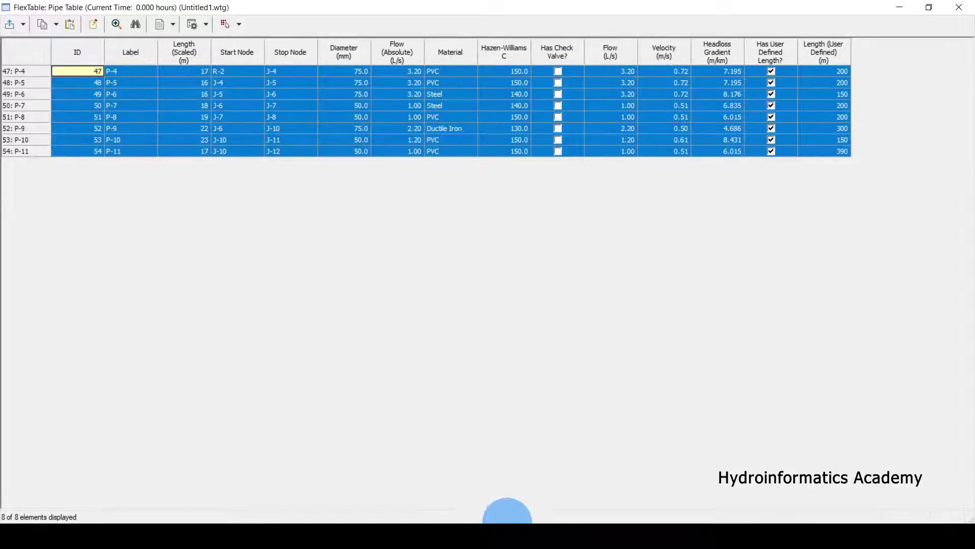
click(506, 533)
click(595, 478)
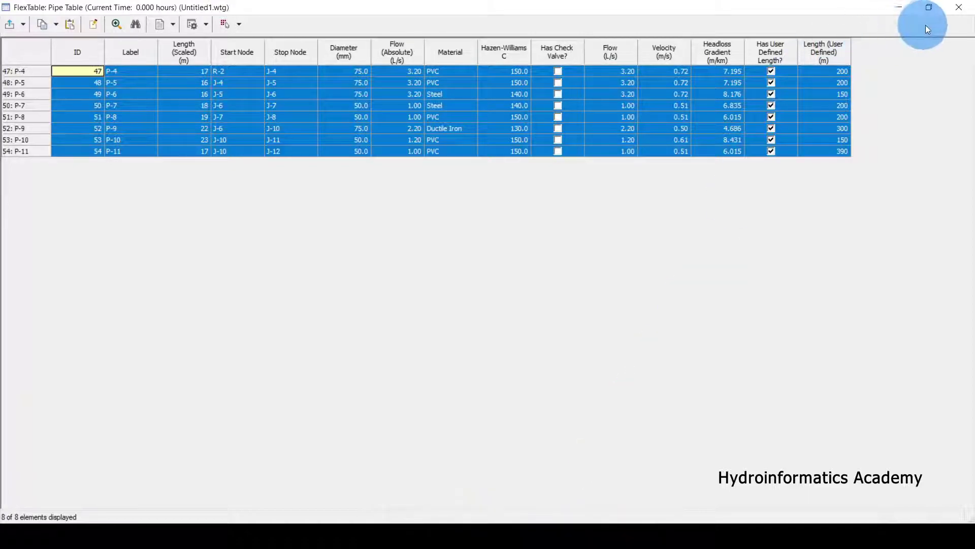
click(959, 8)
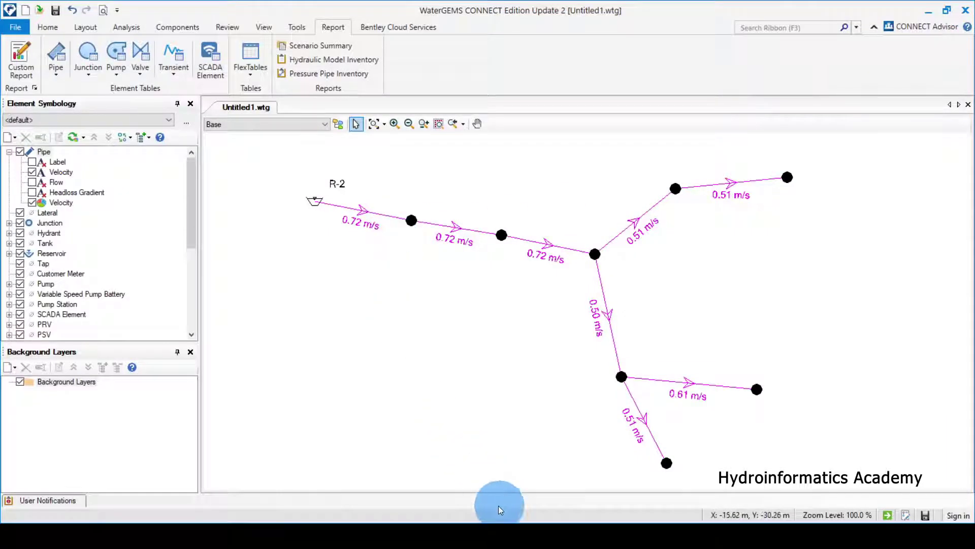
click(87, 75)
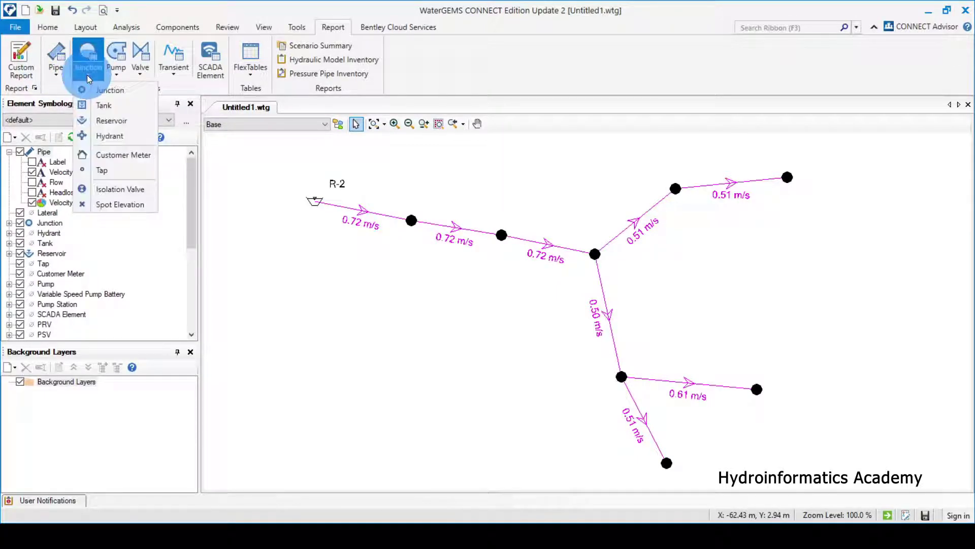
click(110, 91)
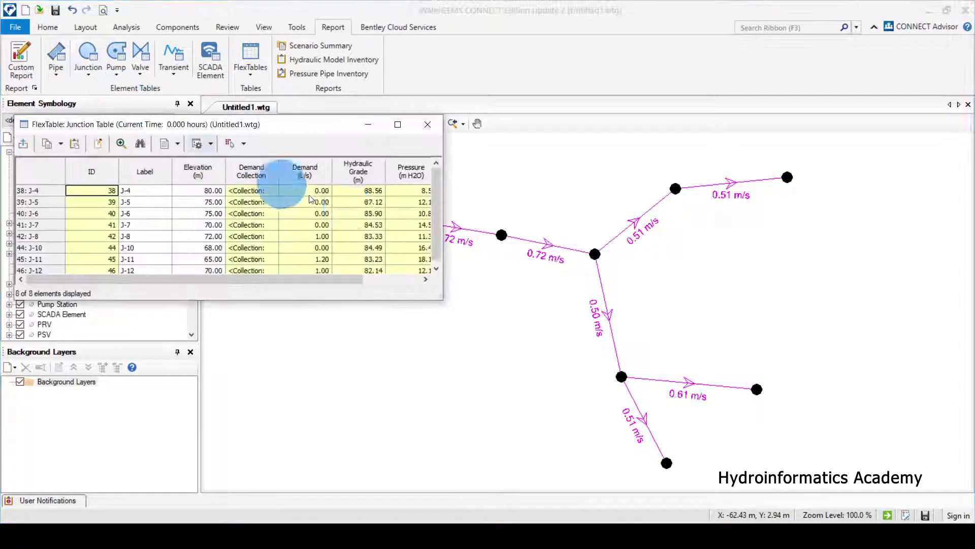
click(398, 124)
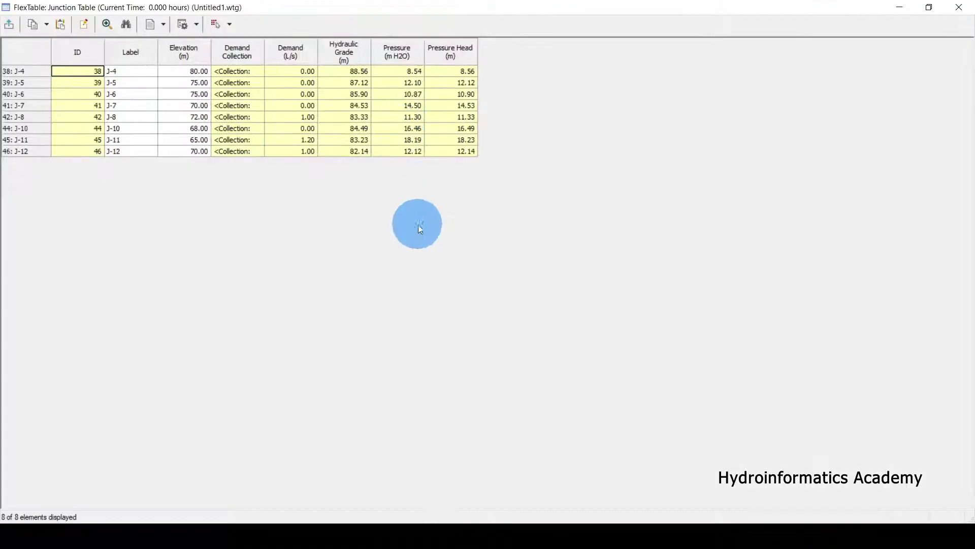
- Select all eight junction rows and copy them with column headers
click(30, 55)
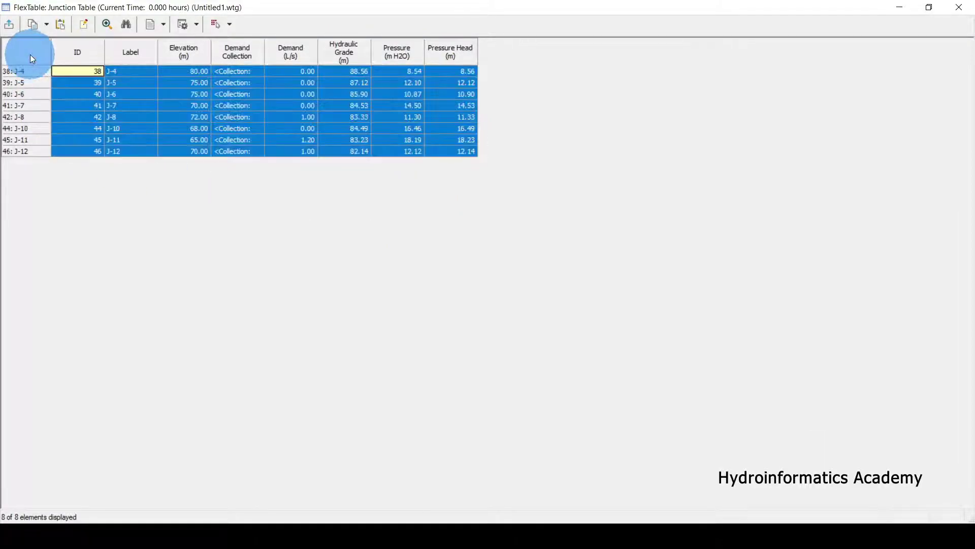
click(45, 24)
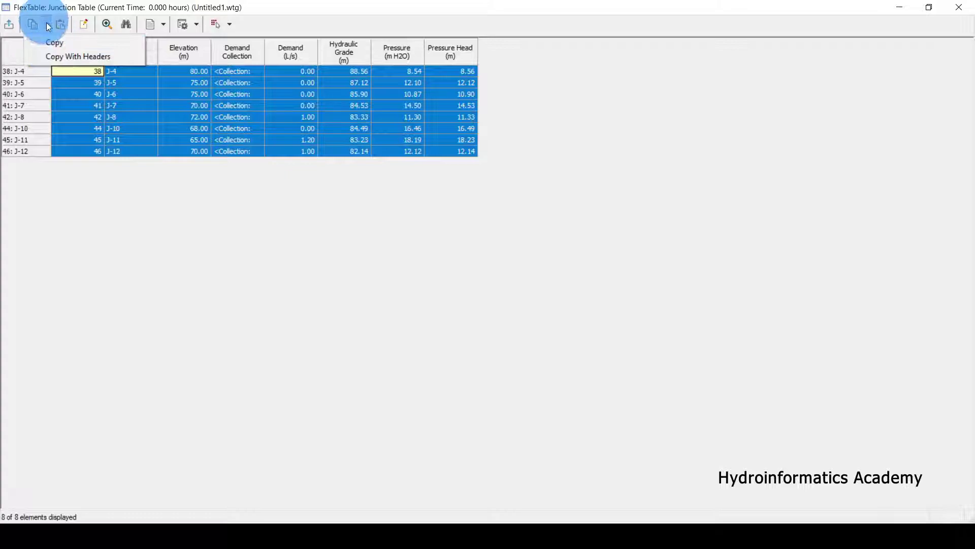
click(53, 43)
click(46, 23)
click(62, 58)
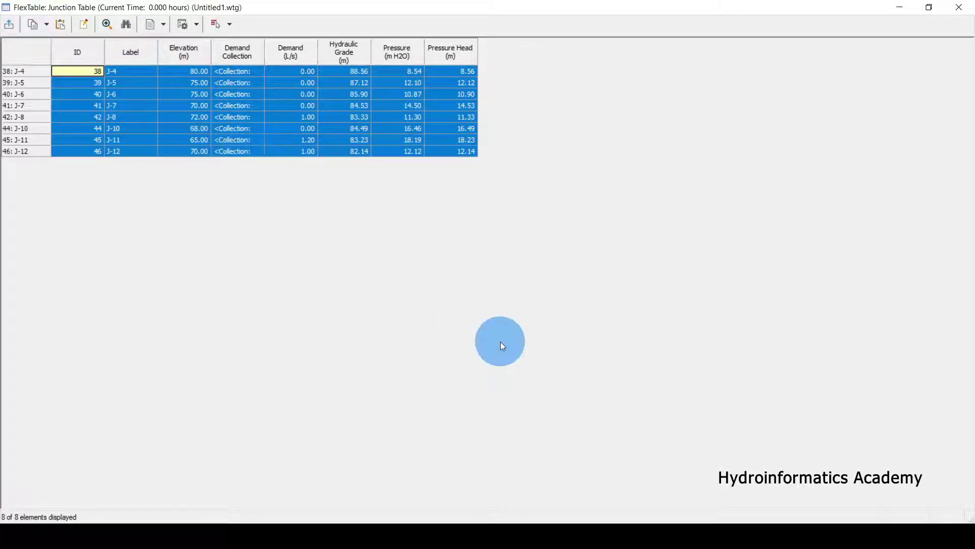
click(46, 24)
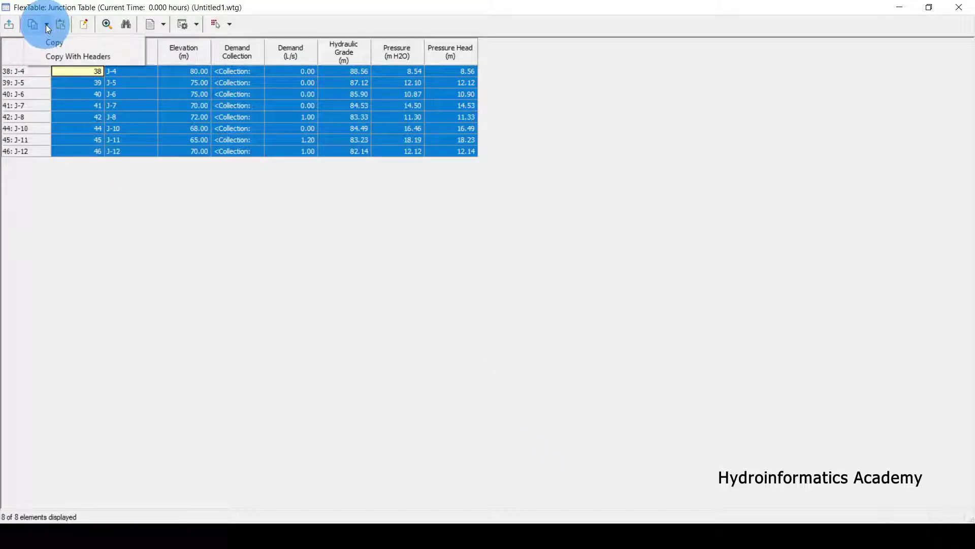
click(53, 56)
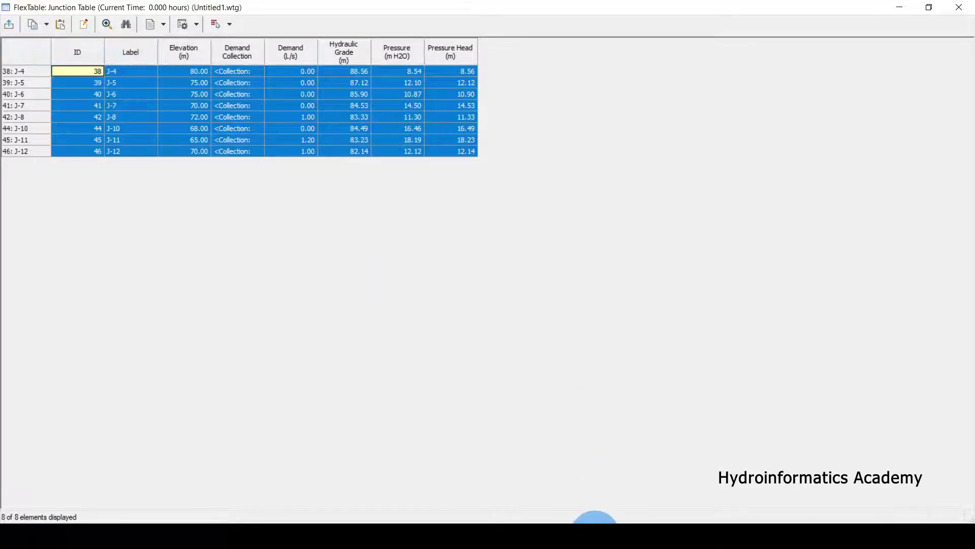
click(594, 522)
- Paste the junction table into Sheet2 at B3 through I11, then return to the Junction Table
click(112, 501)
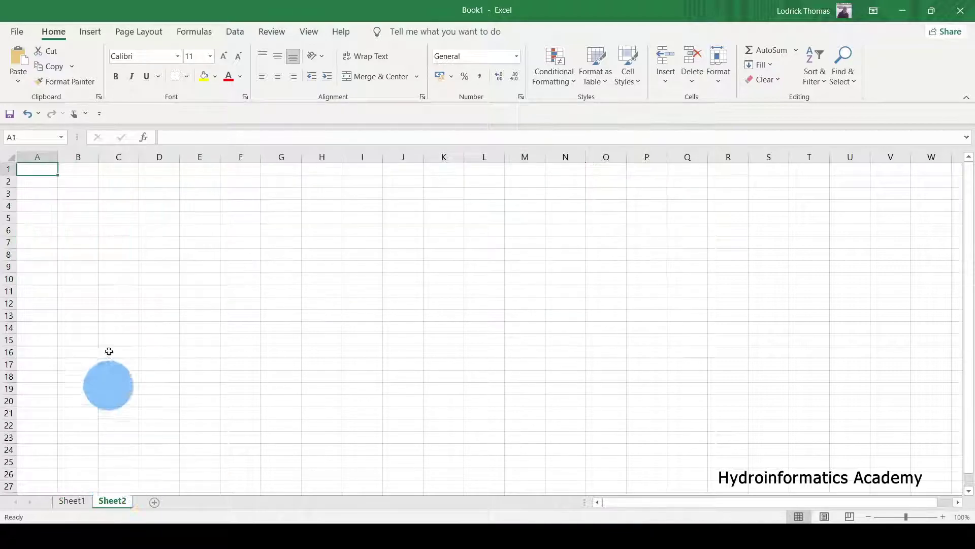
click(78, 193)
right_click(78, 193)
click(111, 260)
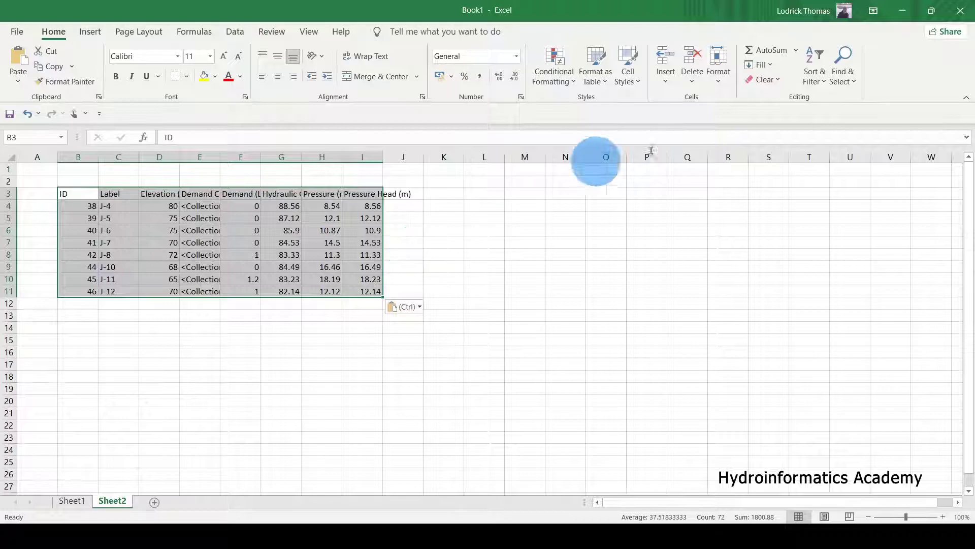
click(517, 522)
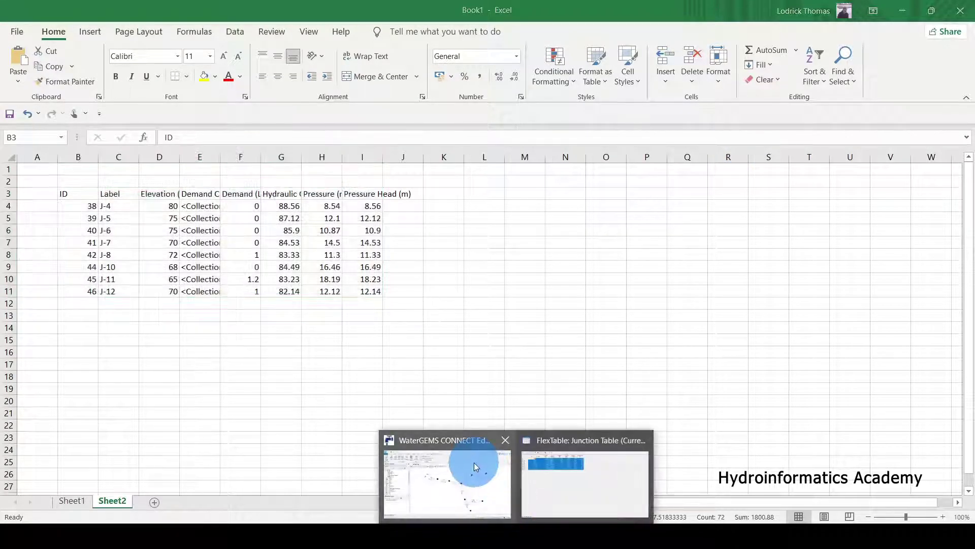
click(473, 463)
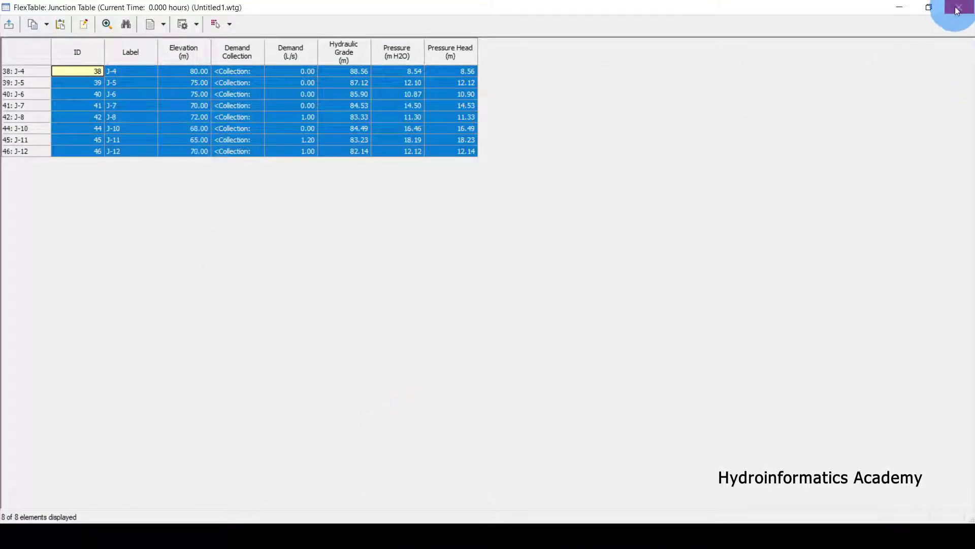
- Close the Junction Table and maximize the Pressure Pipe Inventory report showing 1,790 m of pipe
click(960, 6)
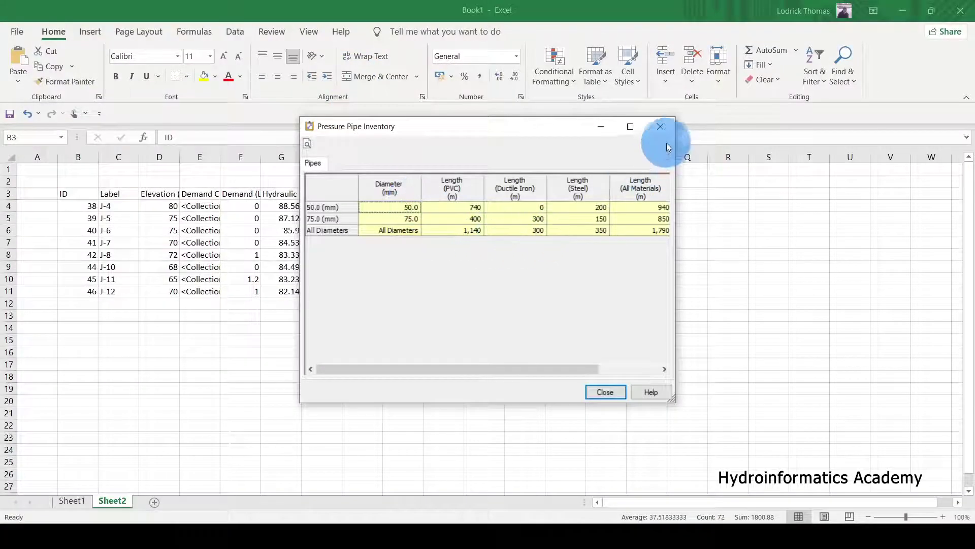
click(630, 126)
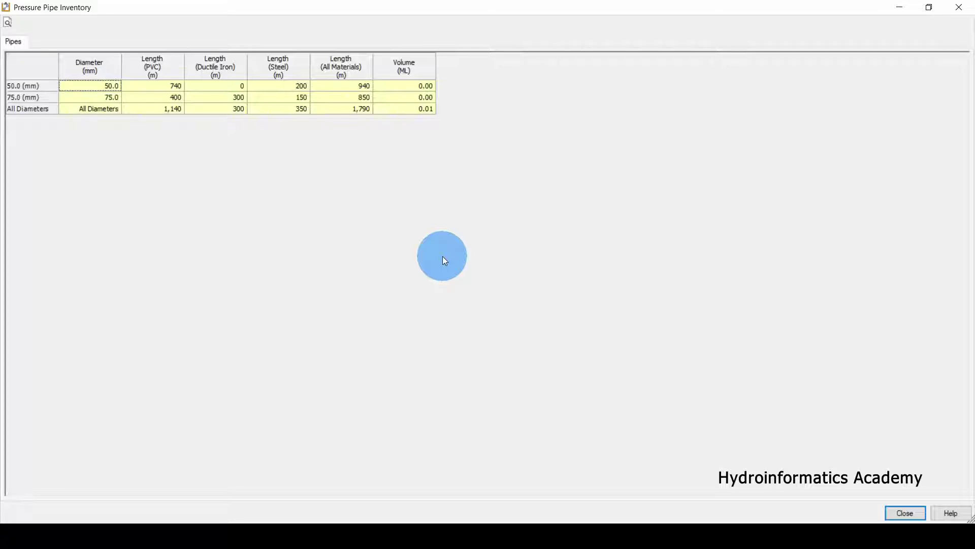
click(22, 87)
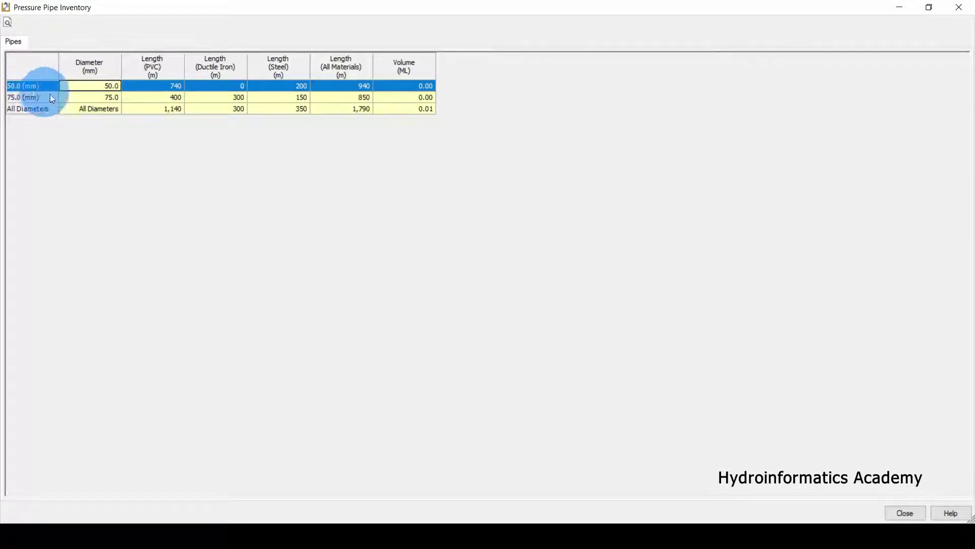
click(109, 88)
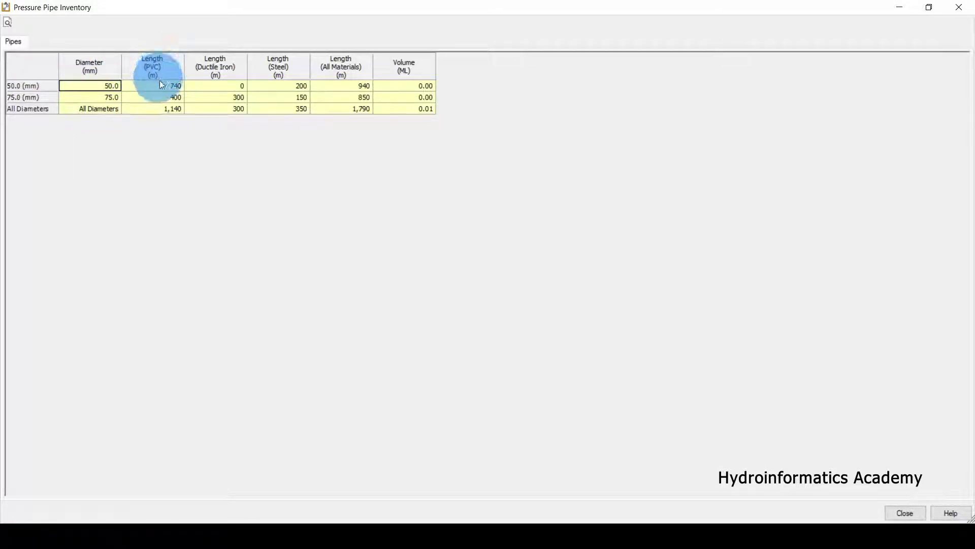
click(172, 87)
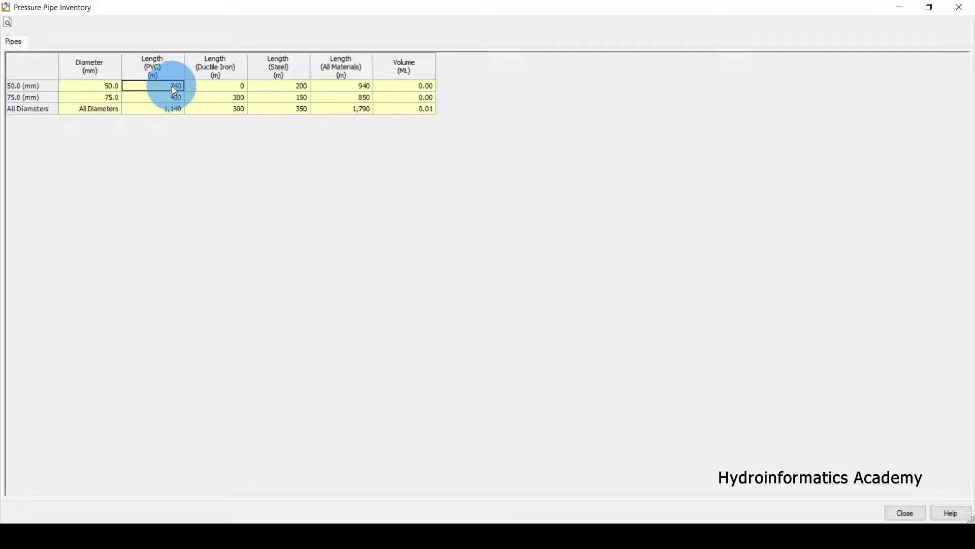
click(230, 86)
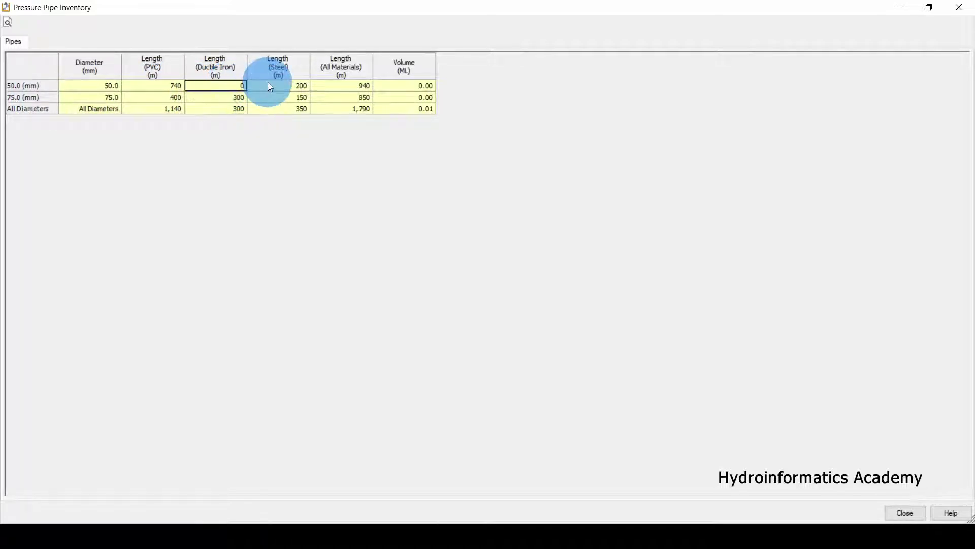
click(302, 87)
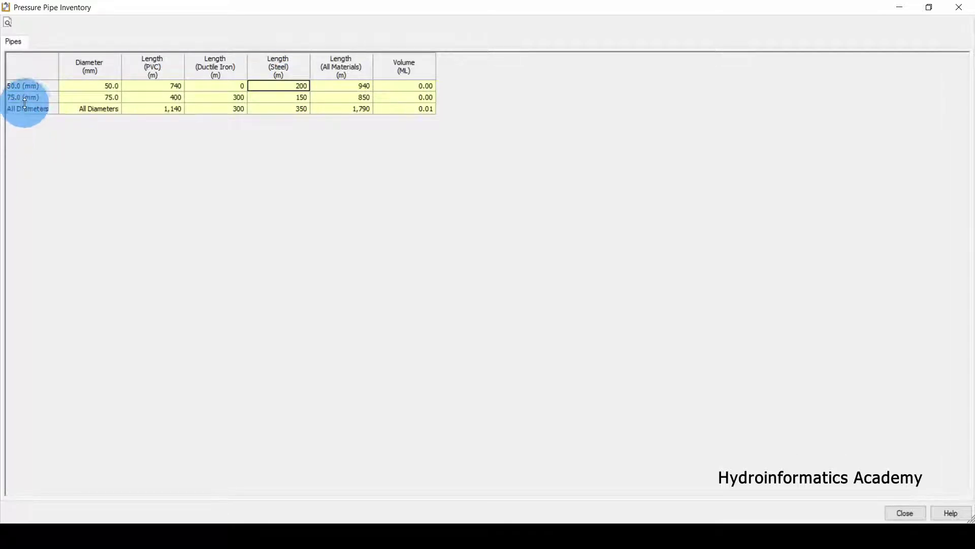
click(289, 98)
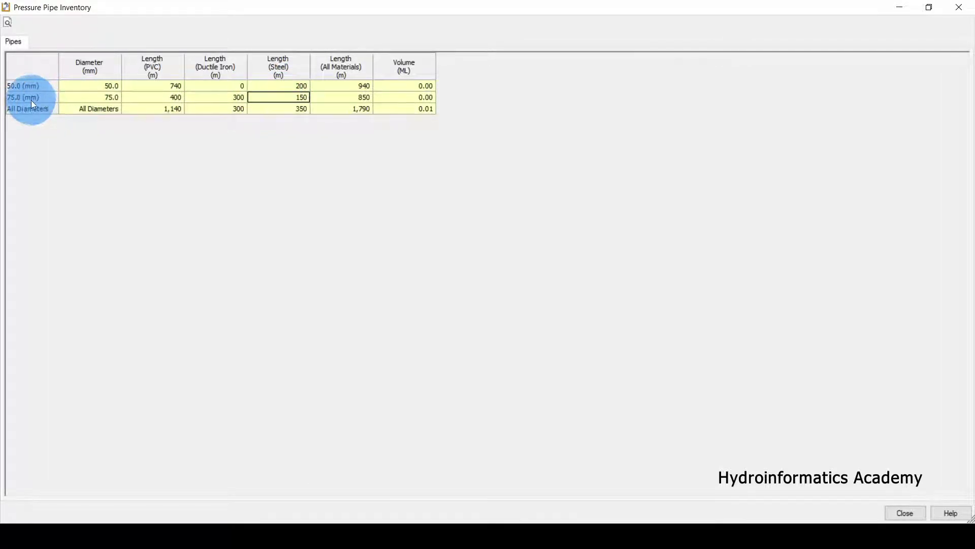
click(32, 100)
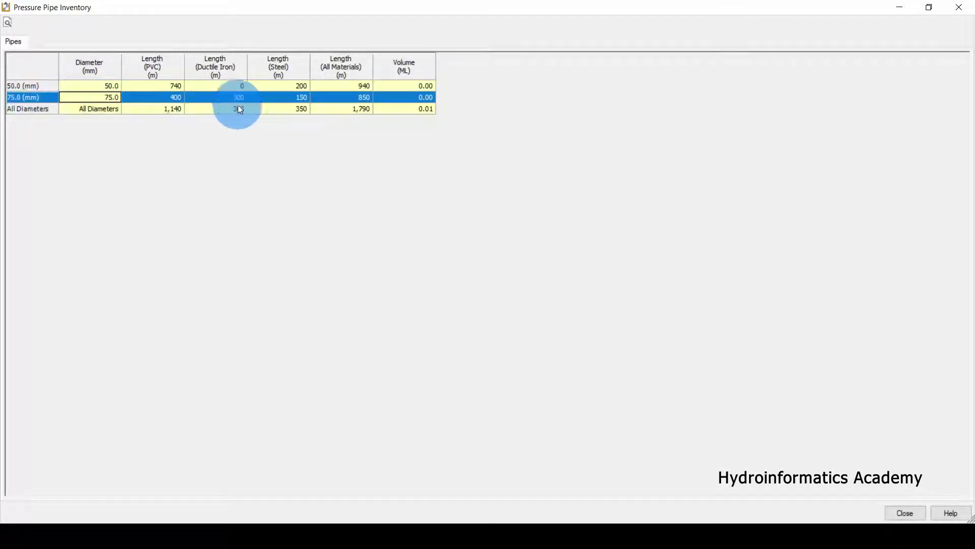
click(294, 98)
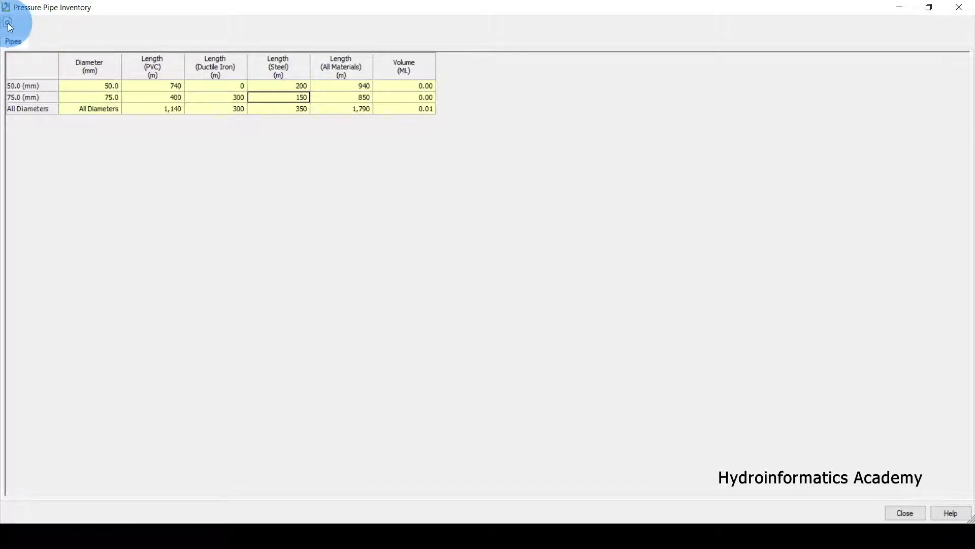
- Preview the inventory report: 940 m at 50 mm, 850 m at 75 mm, 1,790 m total
click(7, 23)
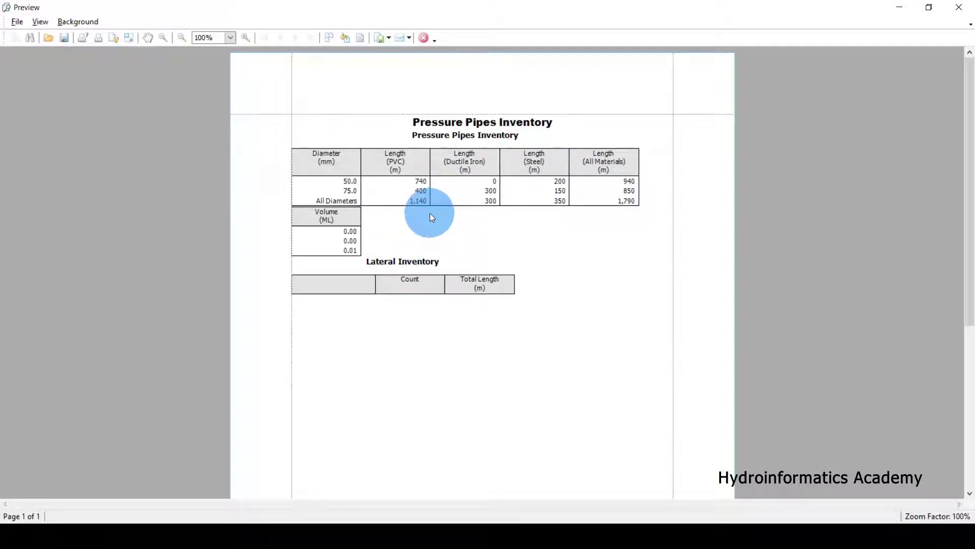
click(17, 21)
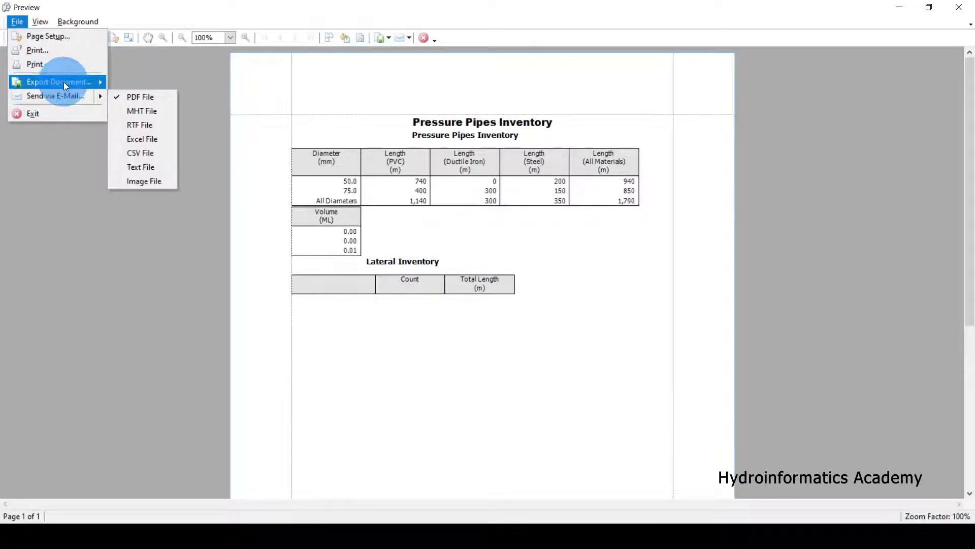
mouse_move(59, 82)
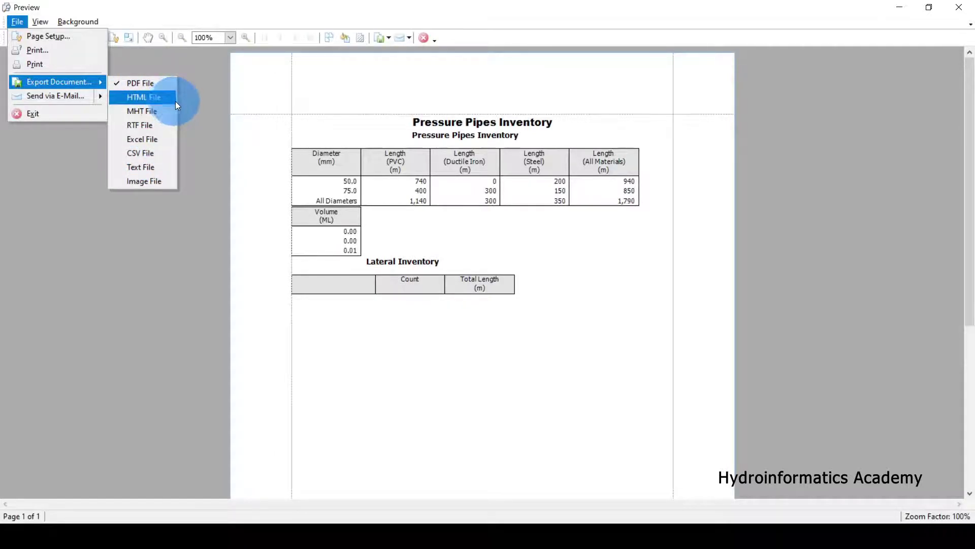
click(512, 147)
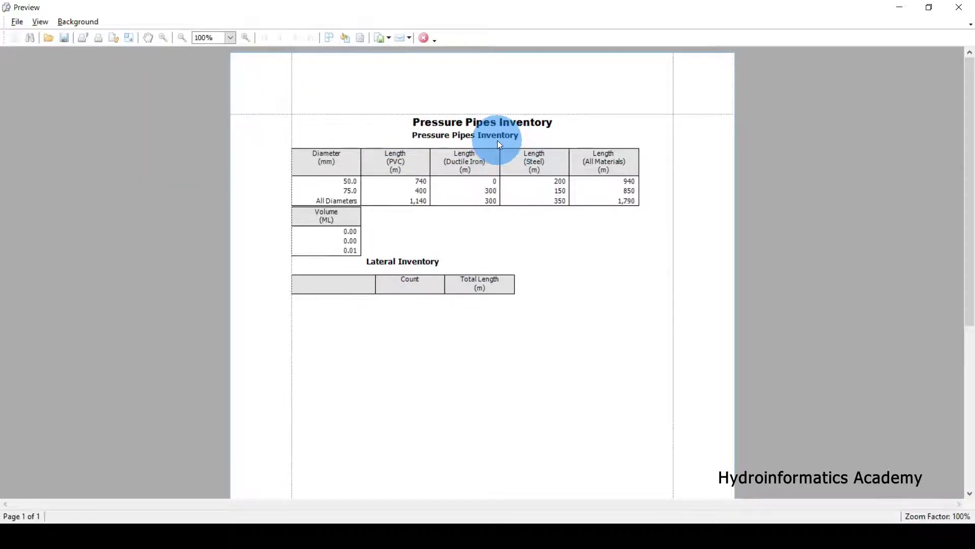